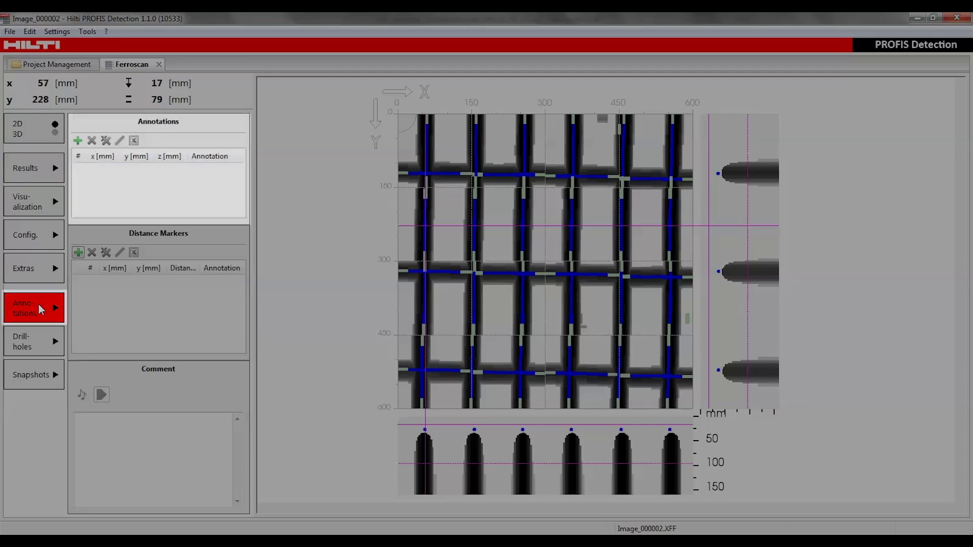
- Place the crosshair over the bar at x 157 mm and add annotation 1 (y 228, depth 17 mm)
left_click(78, 141)
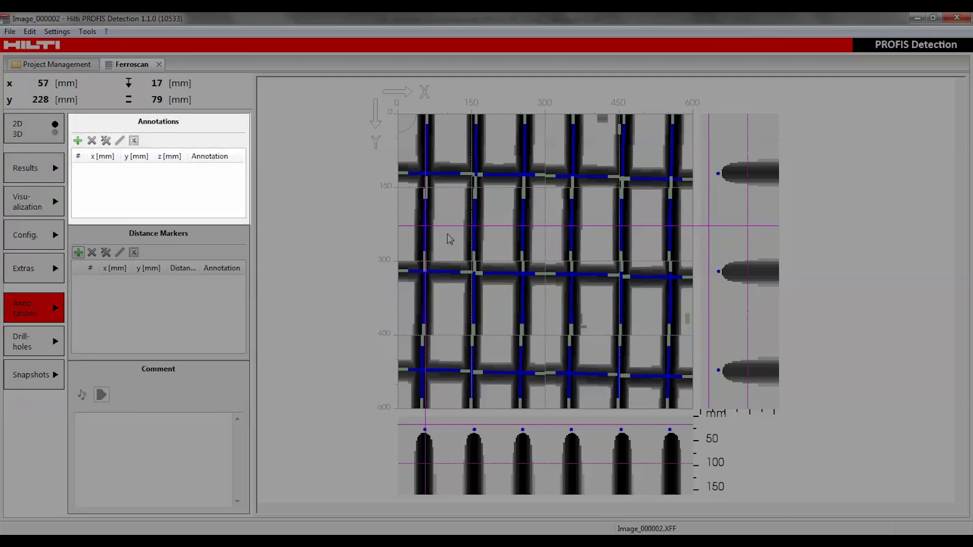
left_click(475, 229)
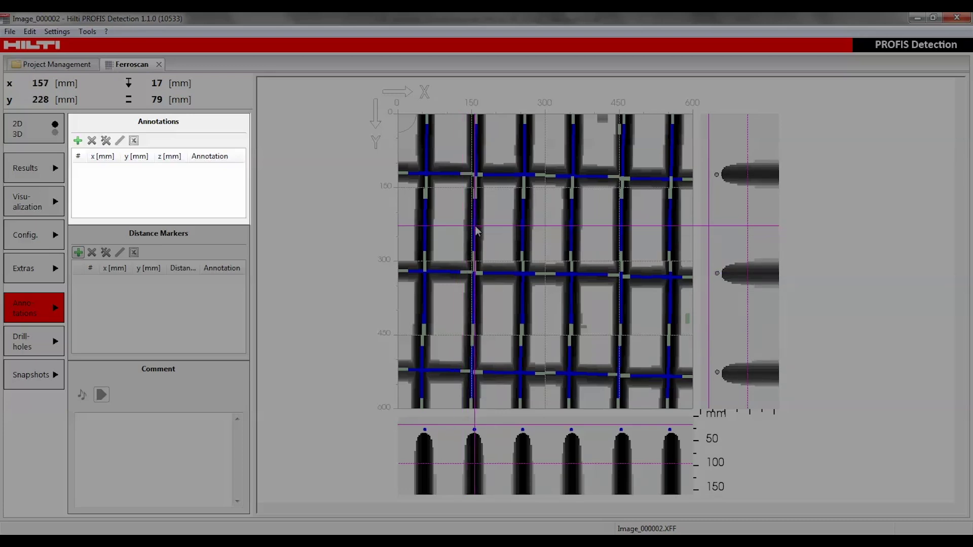
left_click(79, 143)
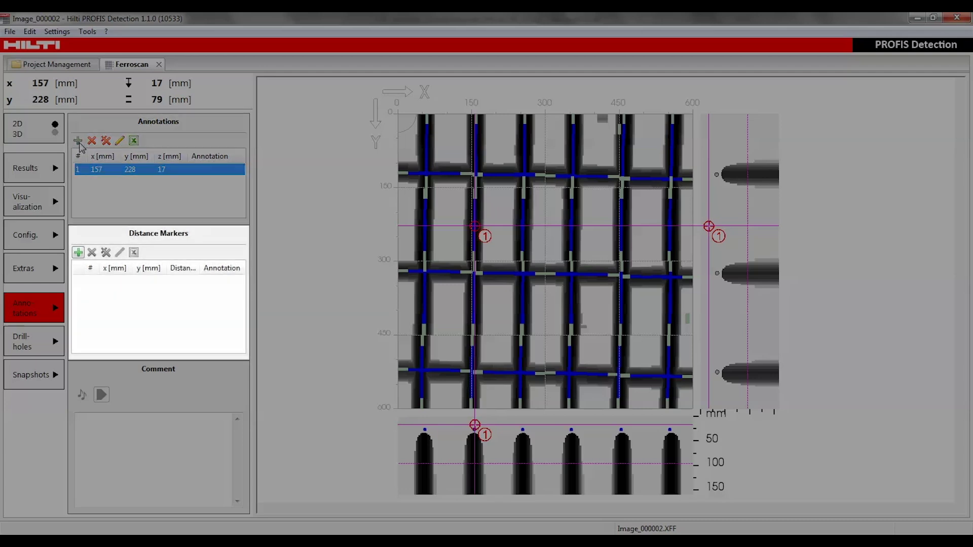
- Draw a 59 mm distance marker between two bars and paste the structure-opening comment
left_click(78, 252)
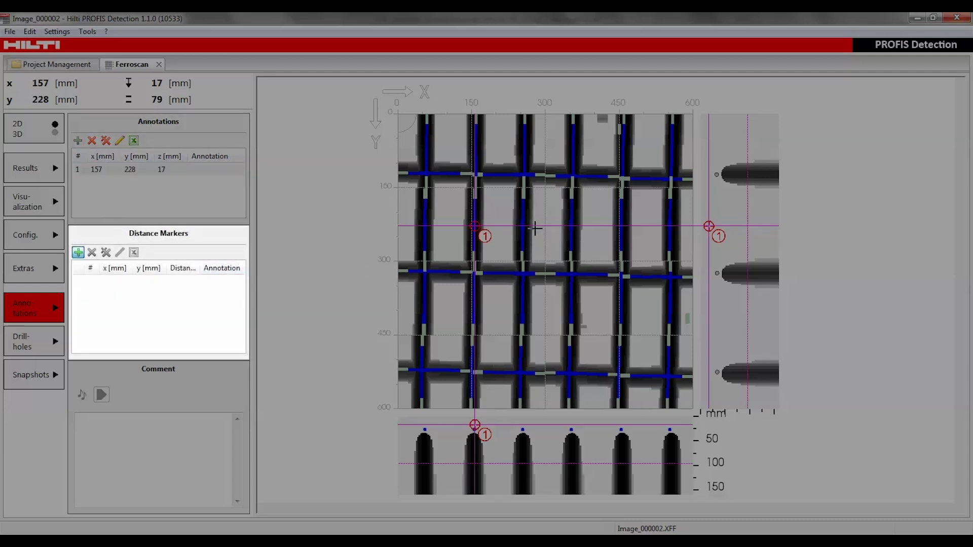
left_click_drag(534, 228, 563, 229)
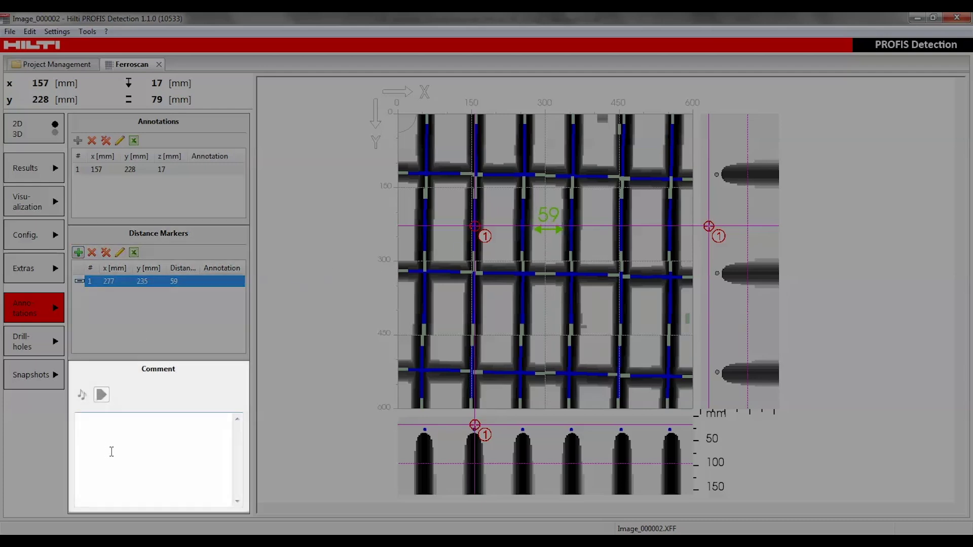
left_click(111, 451)
type("At the position of annotation 1 there was opening of the structure to measure the rebar dimeter and concrete cover.")
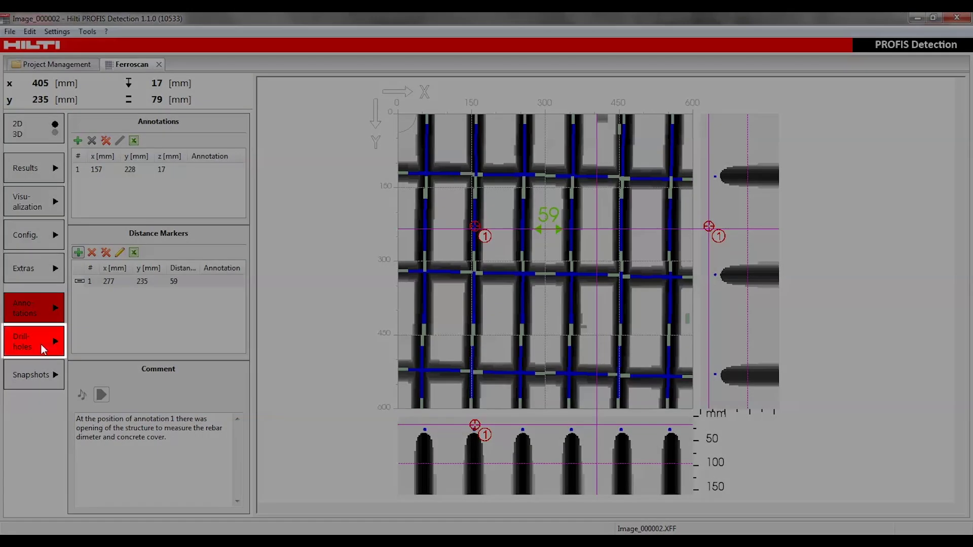
- Add drill hole 1 at x 406, y 231 mm, 160 mm deep, 40 mm diameter
left_click(41, 346)
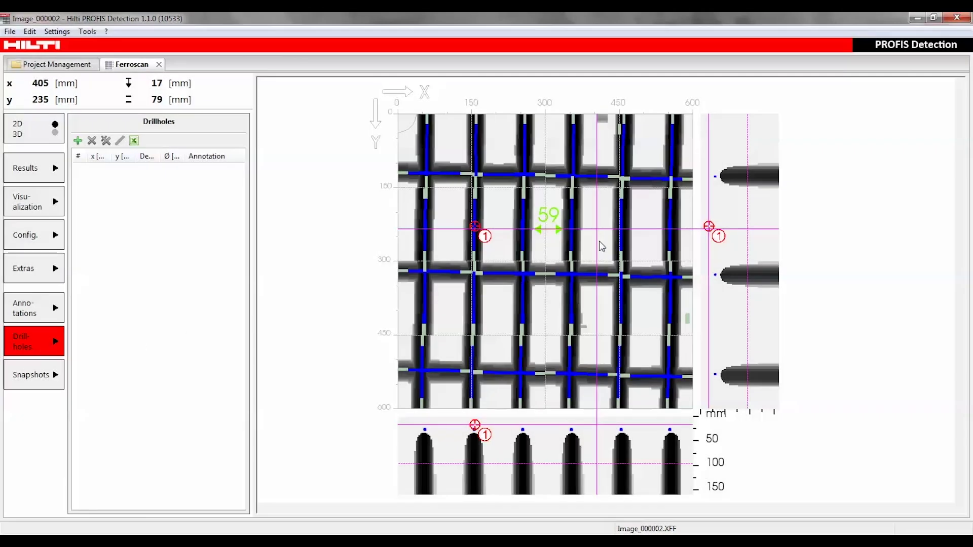
left_click_drag(596, 230, 598, 228)
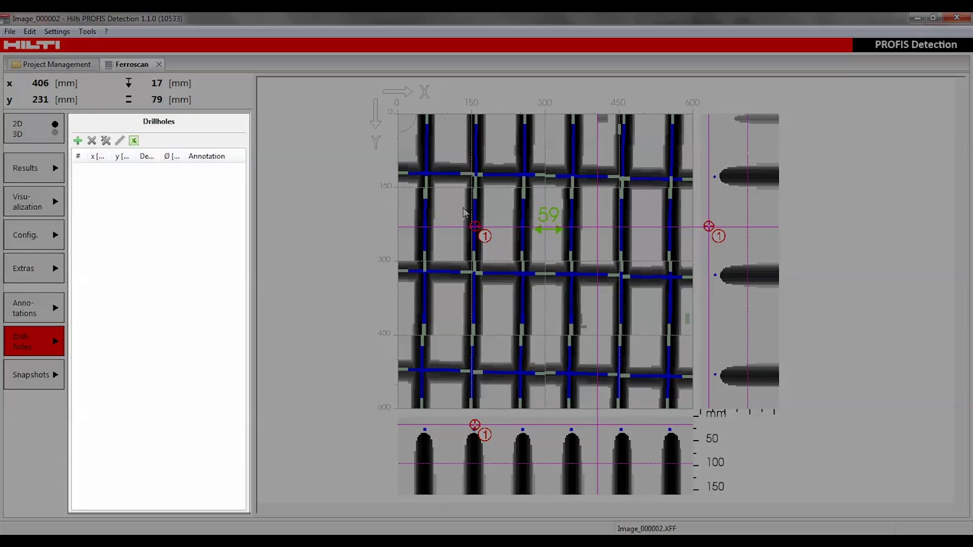
left_click(78, 141)
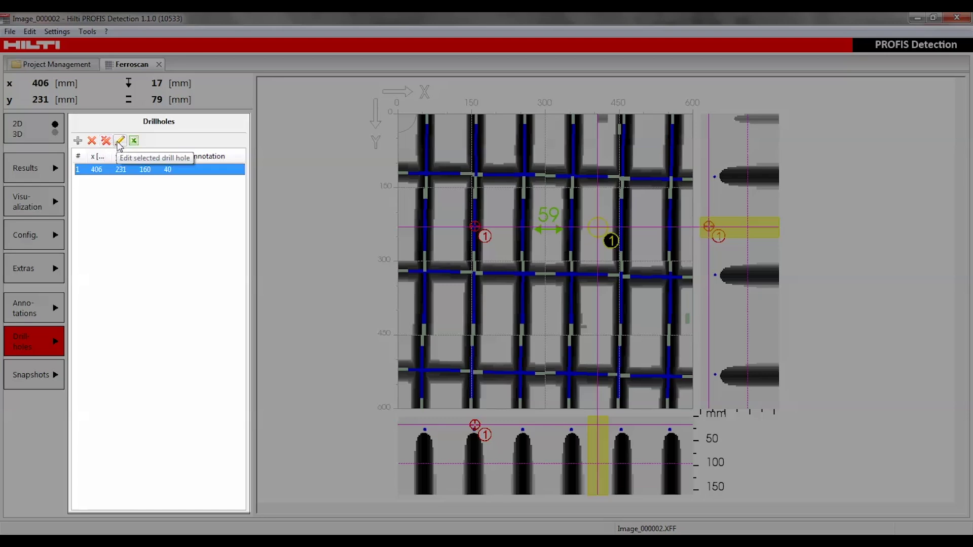
- Export the drill hole list to CSV as Image_000002_Drillholes.csv
left_click(133, 141)
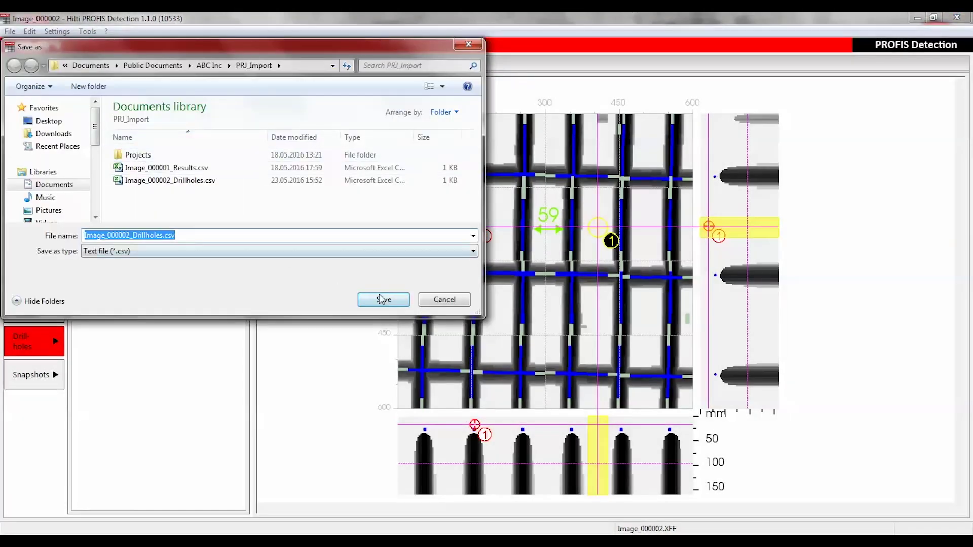
key("Return")
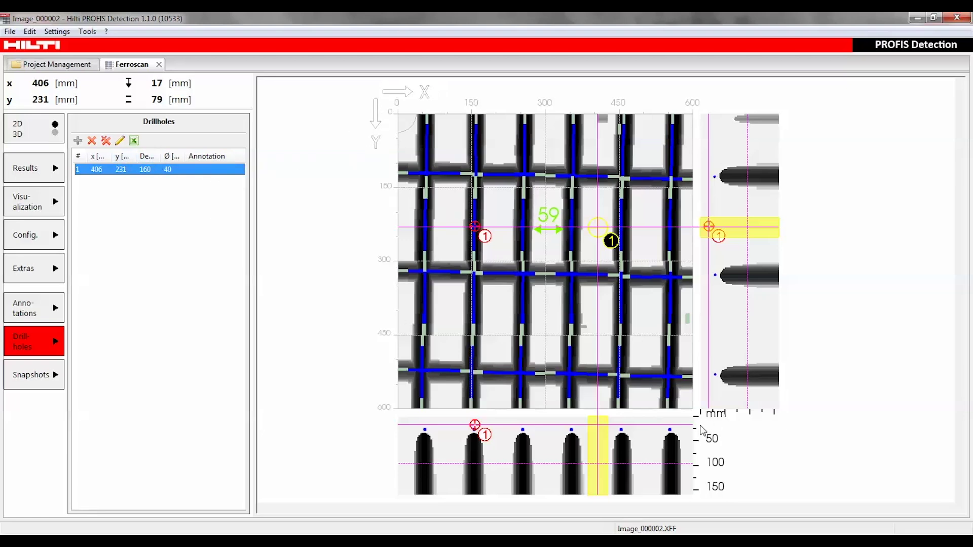
- Save Snapshot 1 of the 2D view and Snapshot 2 of the 3D rebar model
left_click(37, 380)
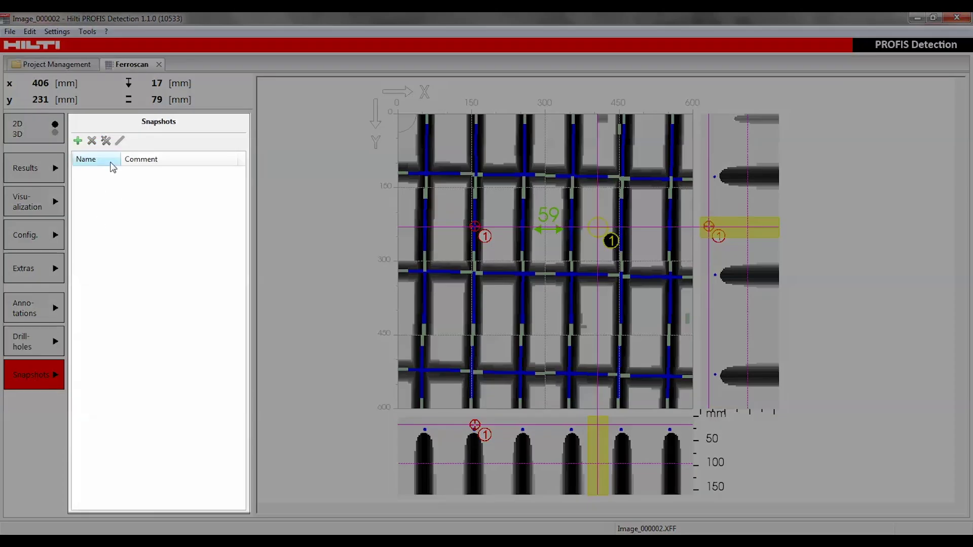
left_click(78, 142)
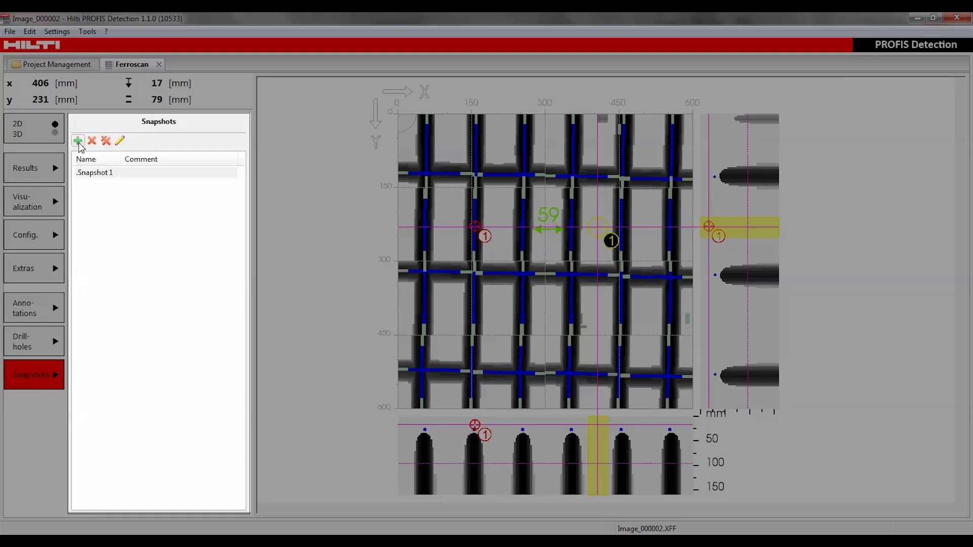
left_click(34, 133)
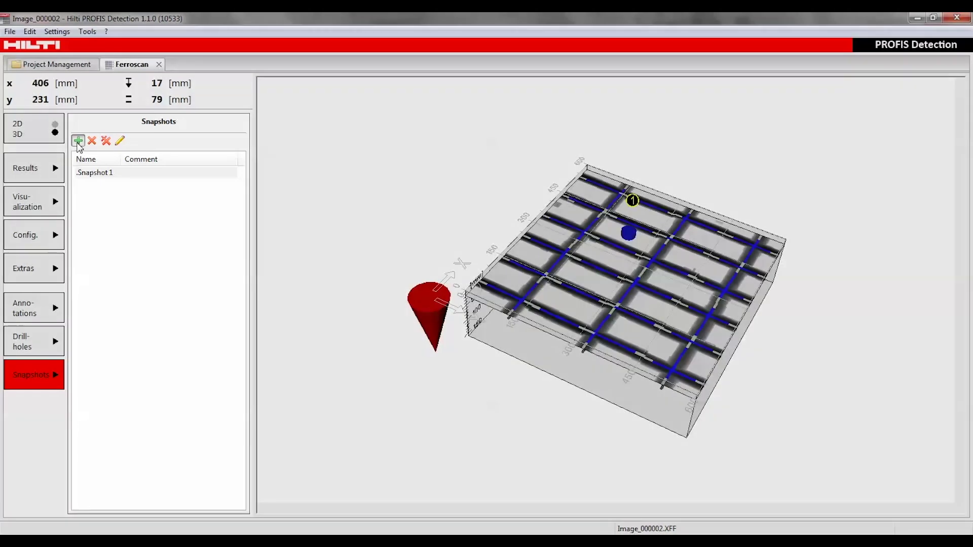
left_click(78, 141)
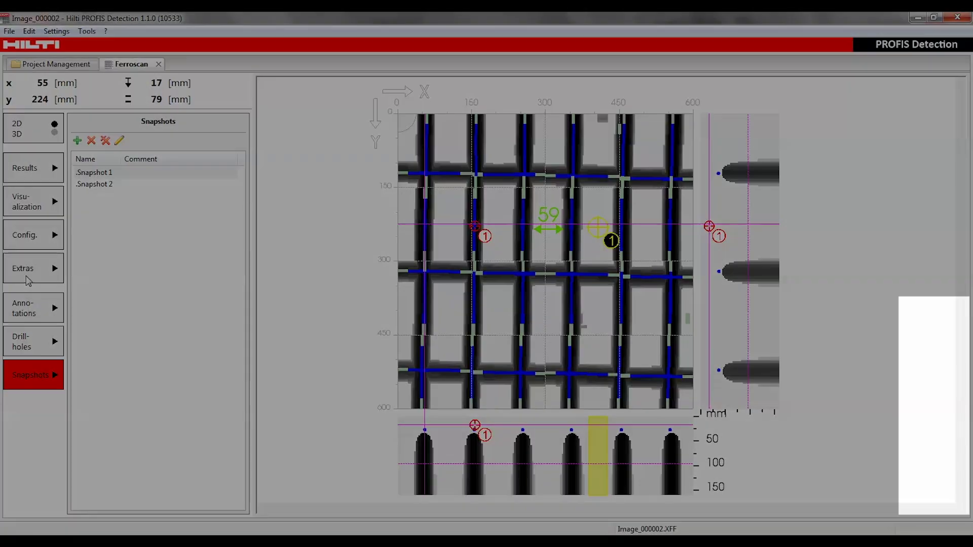
left_click(28, 276)
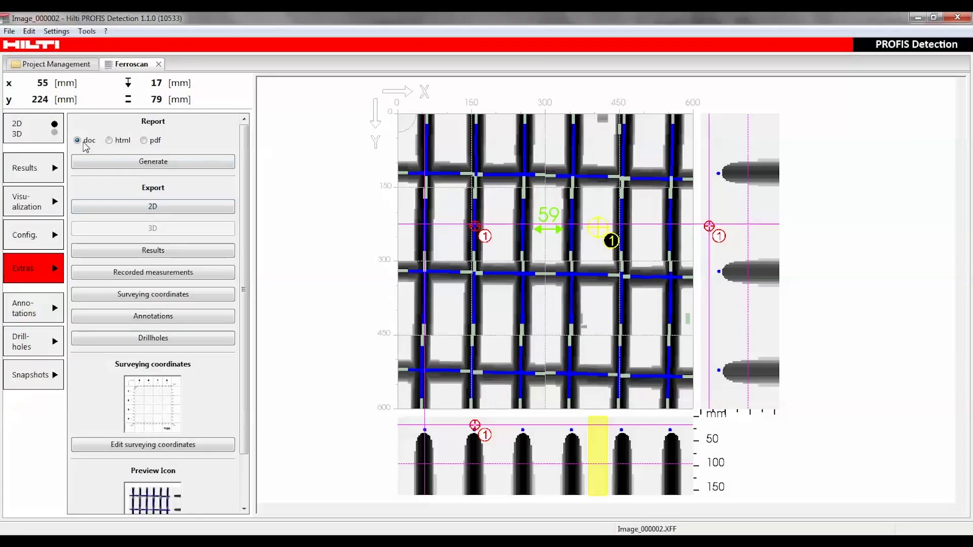
- Generate the scan report in PDF format as Image_000002_report.pdf
left_click(144, 142)
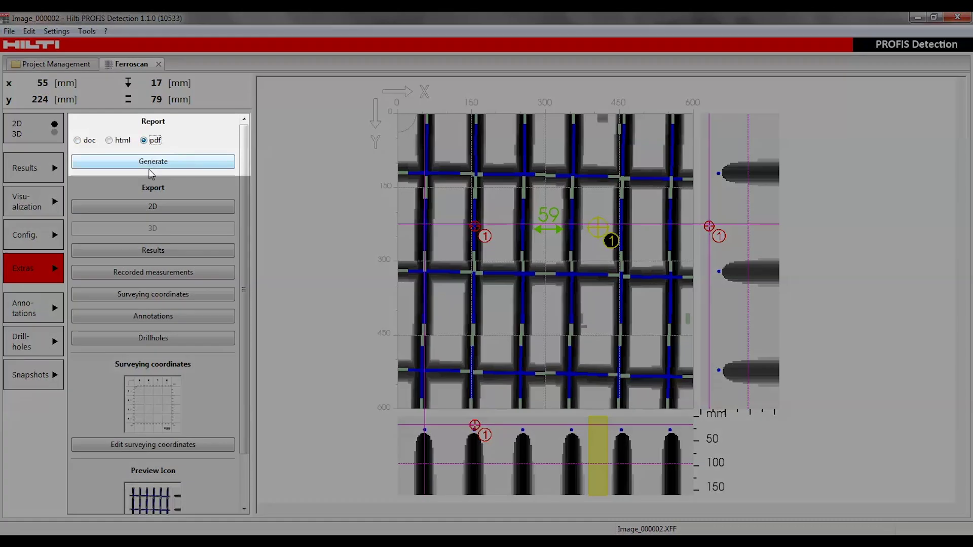
left_click(151, 162)
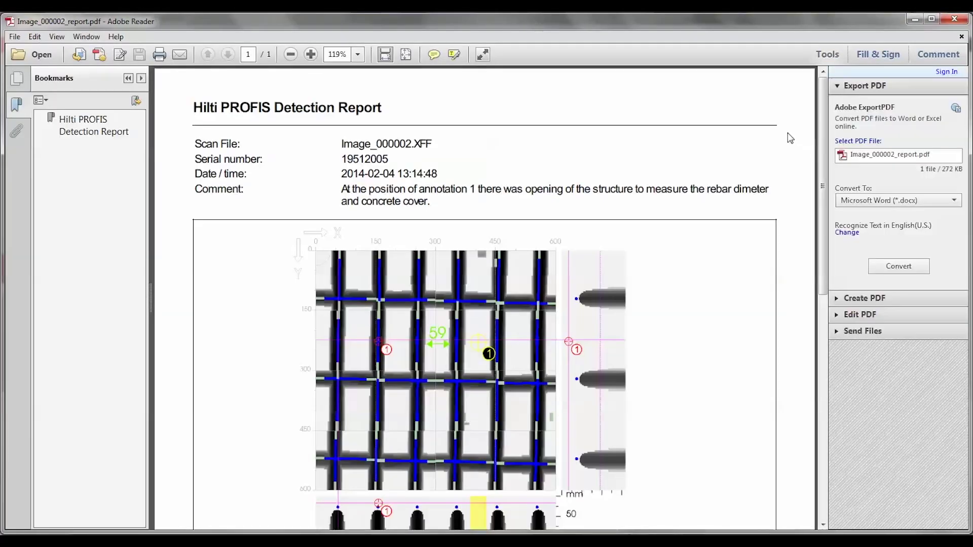
- Scroll through the PDF report's scan image, measurements and drill hole data
scroll(784, 105, "down", 3)
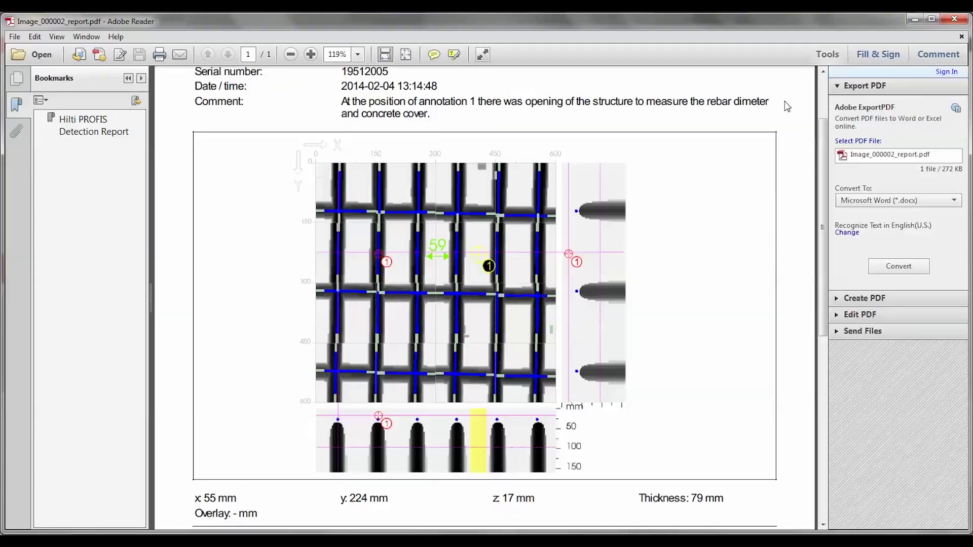
scroll(791, 146, "down", 8)
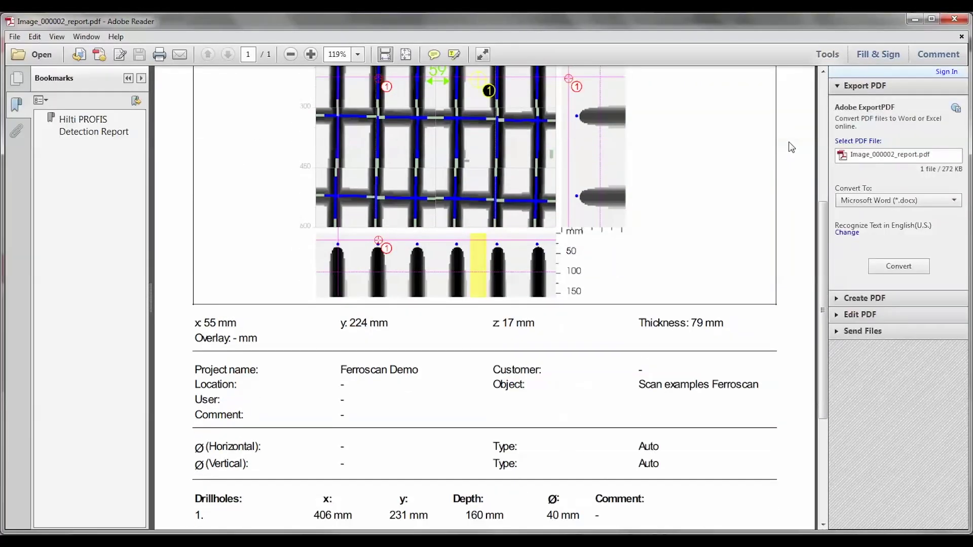
scroll(791, 146, "down", 2)
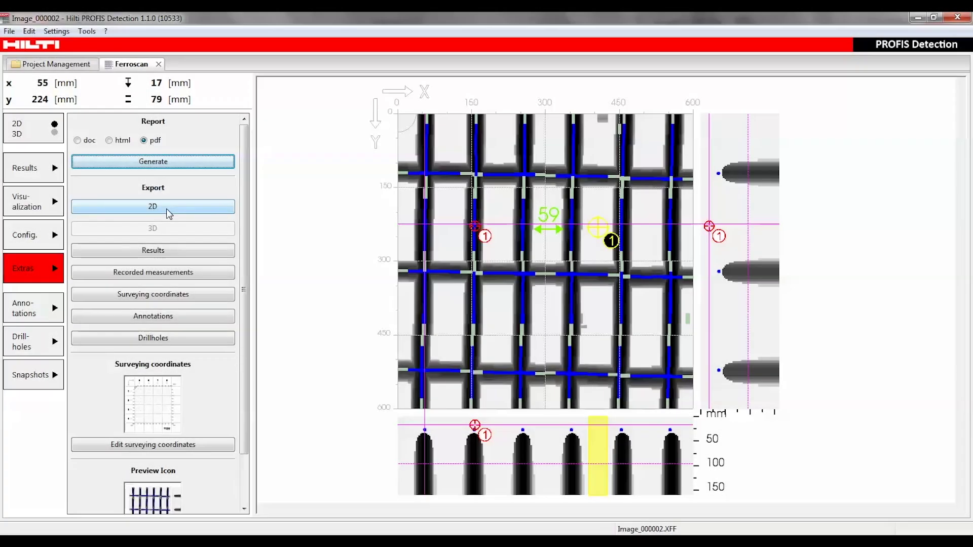
- Export the current, top, YZ and XZ cross-section views as PNGs prefixed Image_000002
left_click(169, 212)
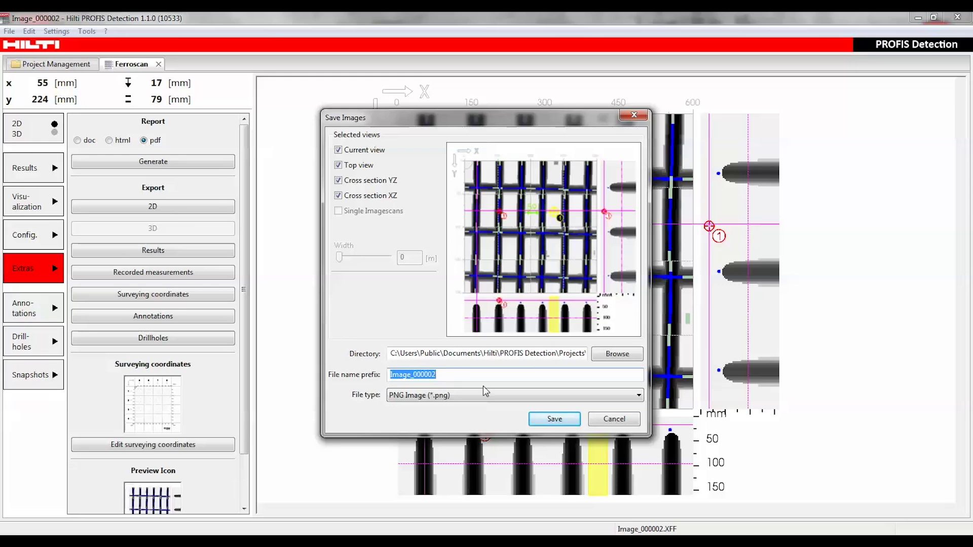
left_click(532, 422)
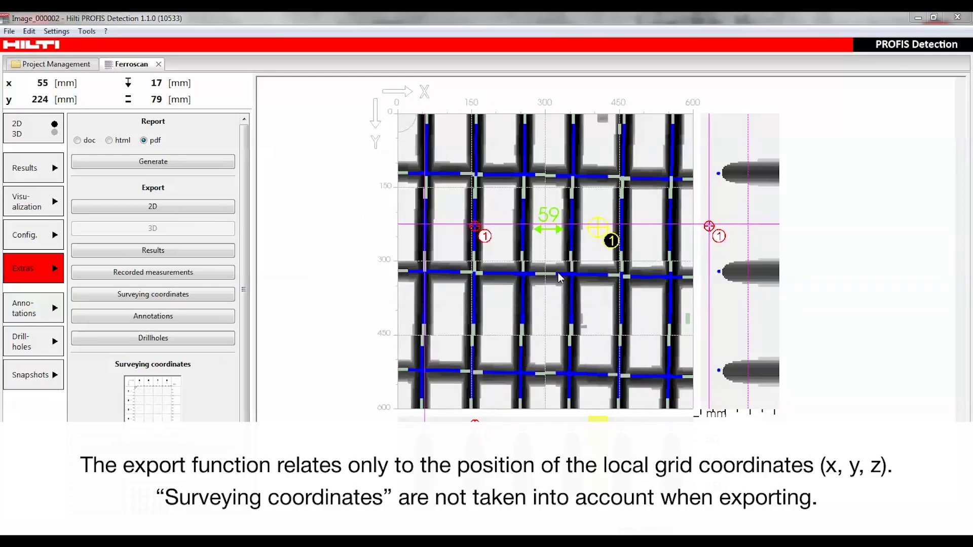
left_click(557, 277)
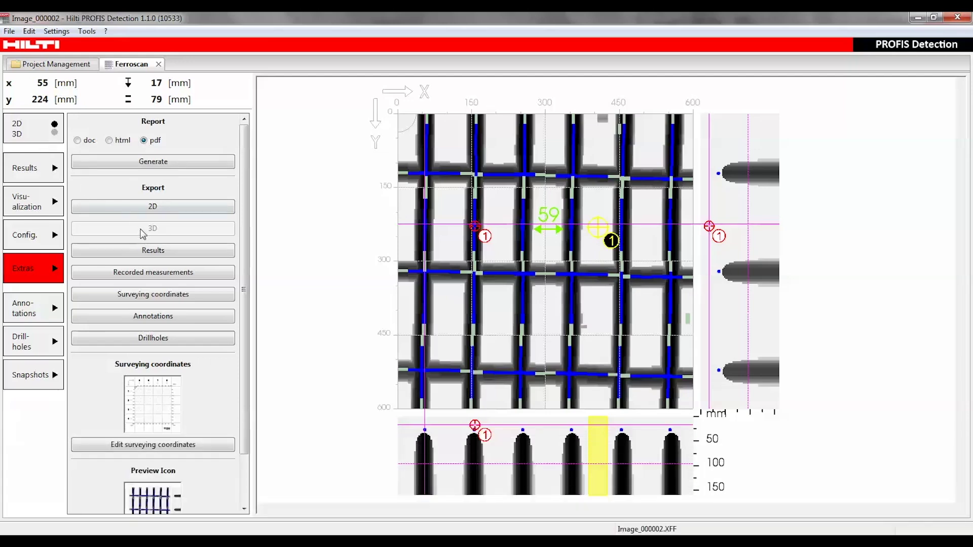
- Save the scan results as Image_000002_Results.csv in the PRJ_Import folder
left_click(148, 254)
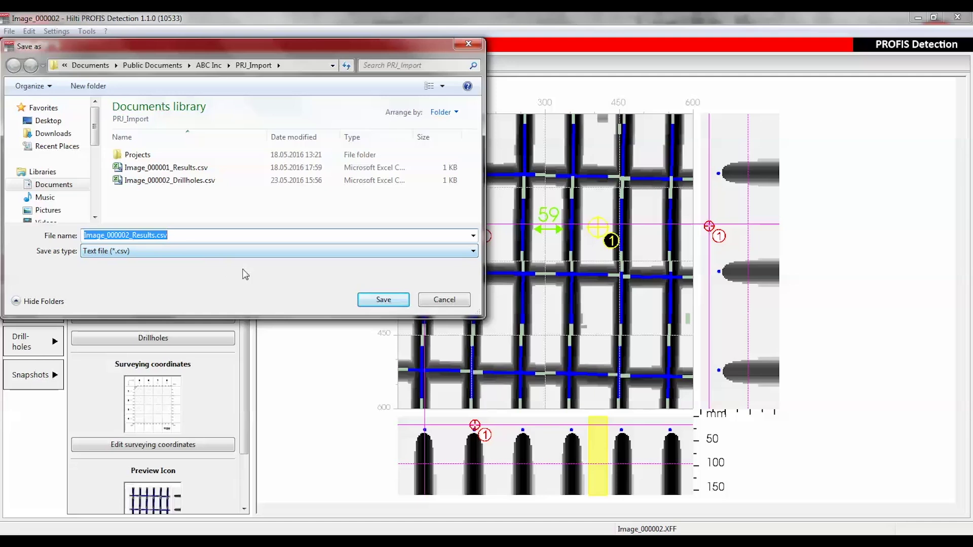
left_click(392, 305)
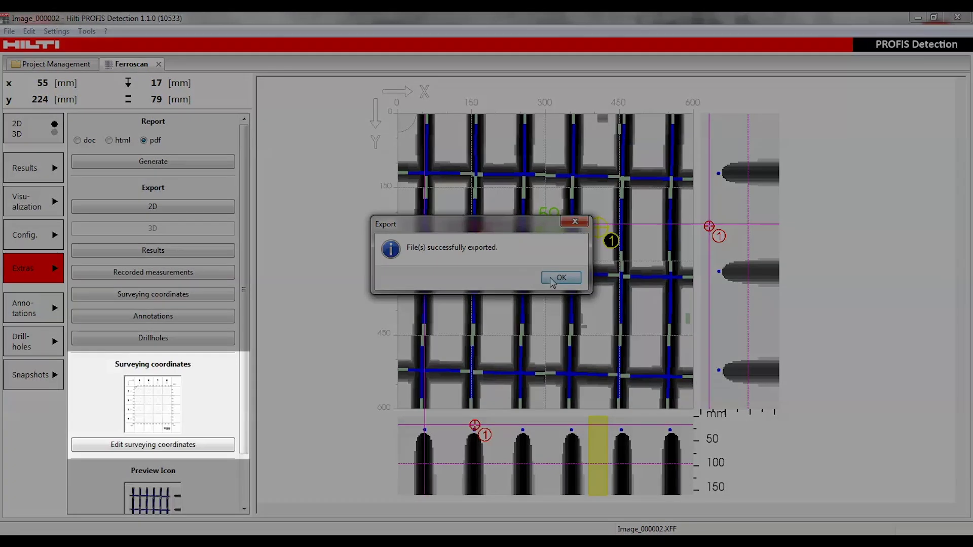
left_click(561, 277)
- Leave surveying coordinates at 0 m and set the Preview Icon from the current scan
key("Tab")
key("Tab")
key("Tab")
key("Tab")
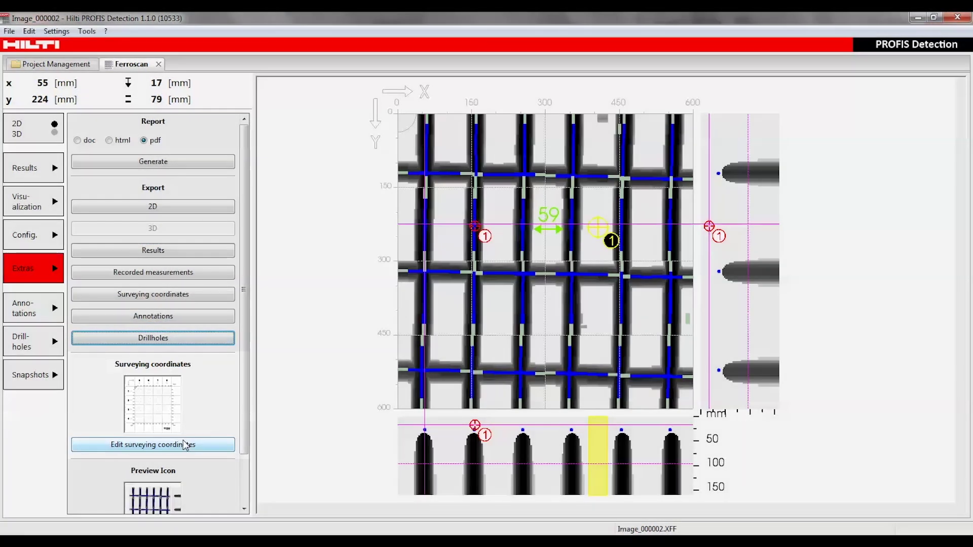
left_click(185, 444)
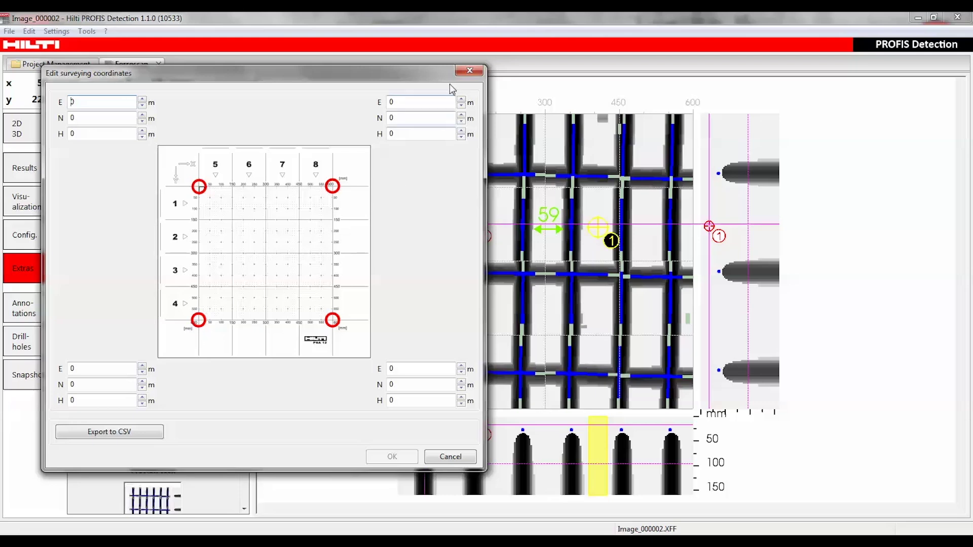
left_click(469, 70)
scroll(244, 325, "down", 2)
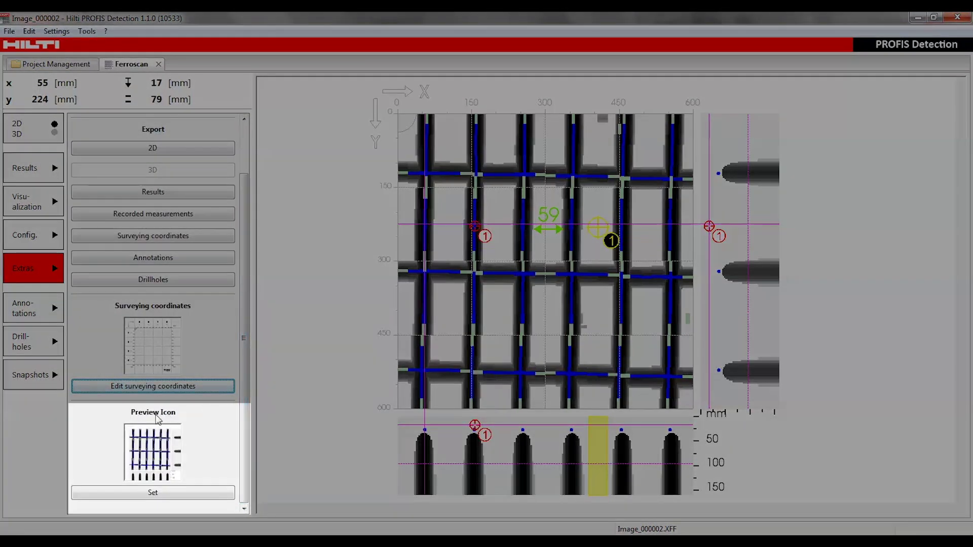
left_click(171, 492)
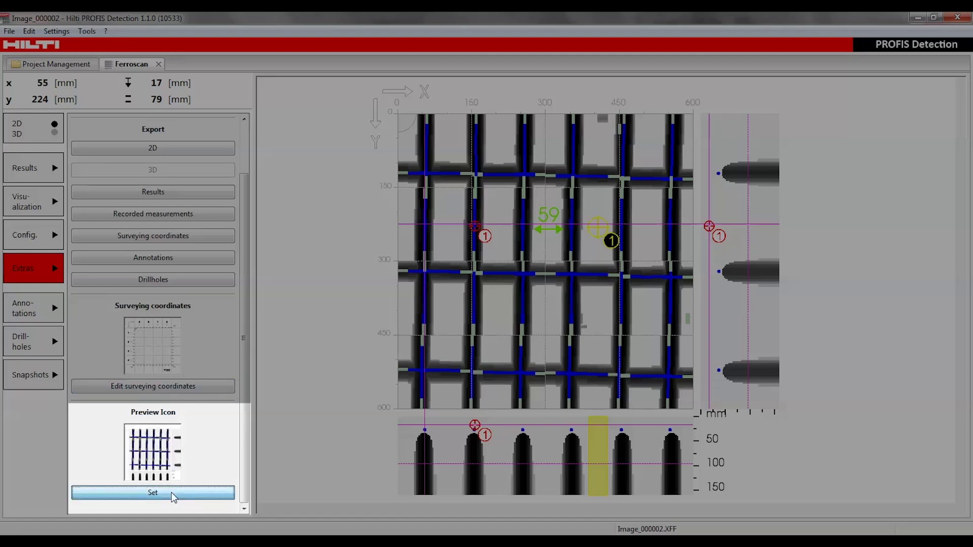